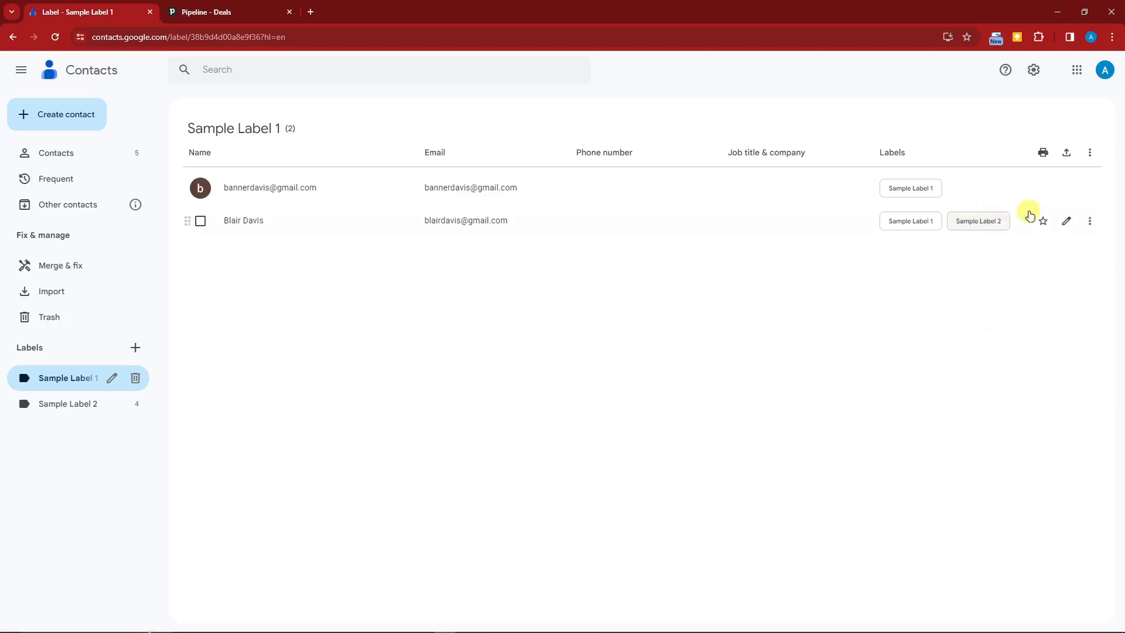
Remove Sample Label 2 from the second contact, then switch to the Pipedrive deals pipeline.
left_click(1091, 226)
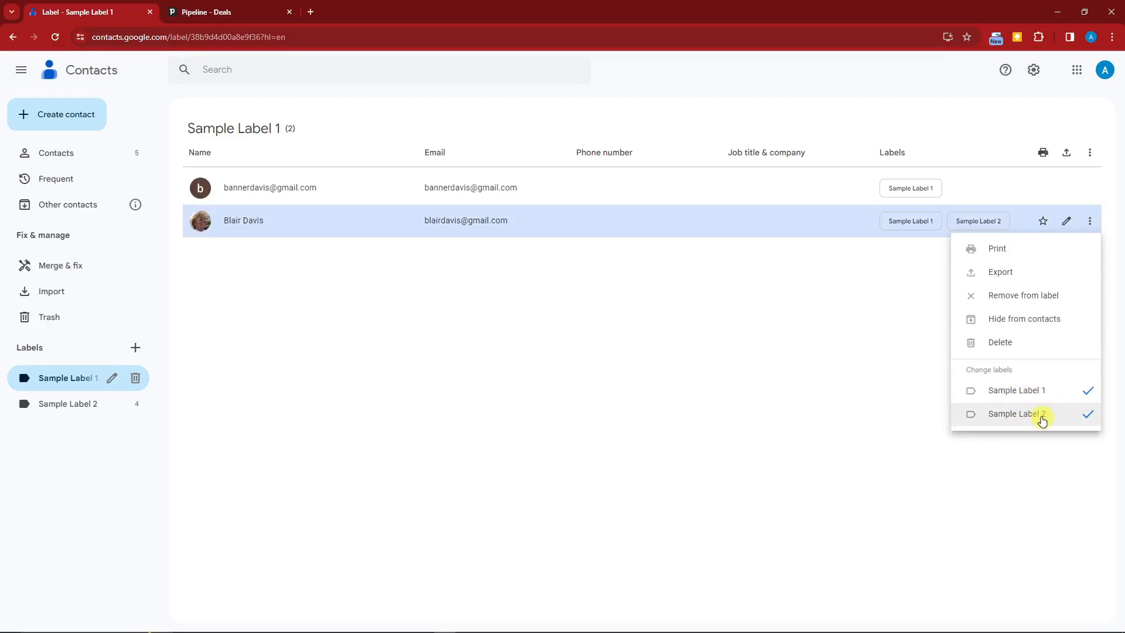
left_click(1047, 419)
left_click(811, 357)
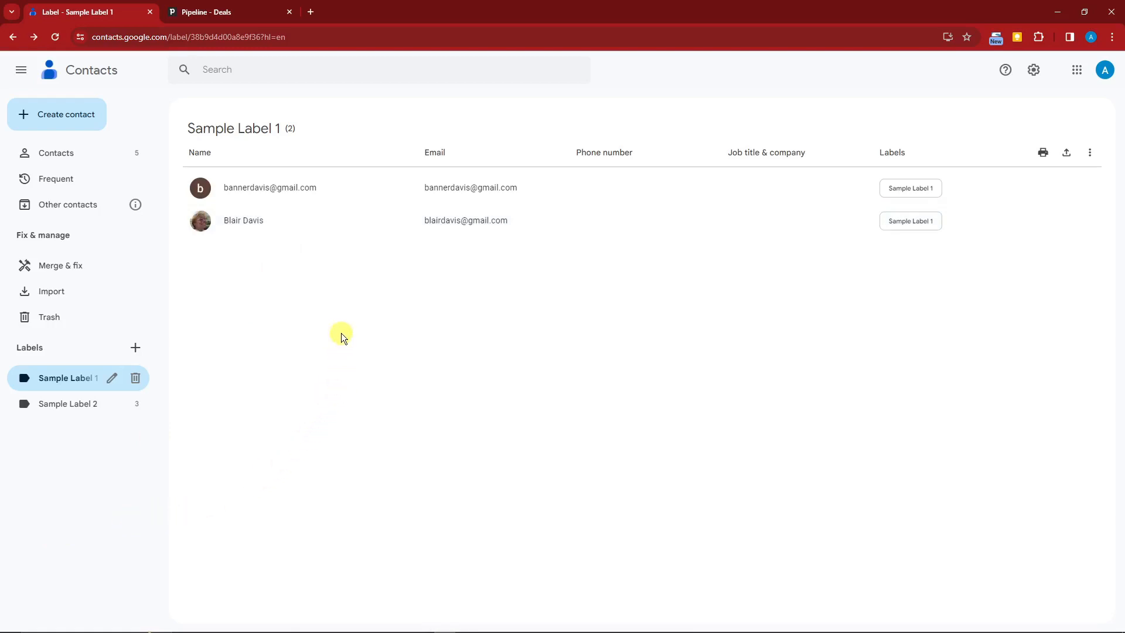
left_click(218, 12)
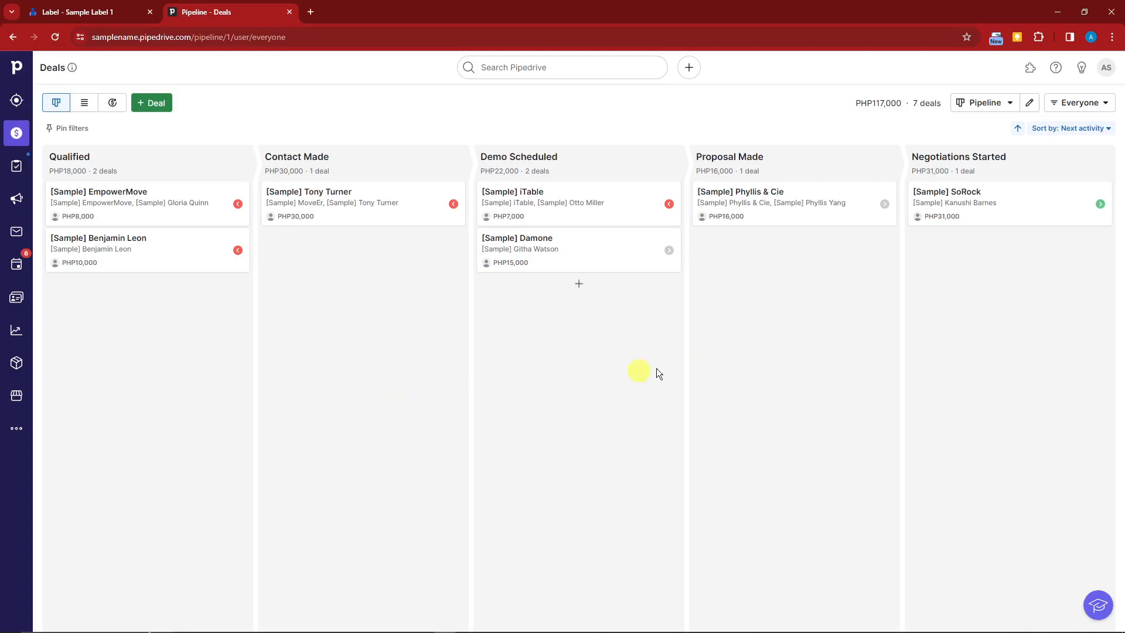
Go to Personal preferences from the account menu and pick Contact sync in the settings list.
left_click(1108, 69)
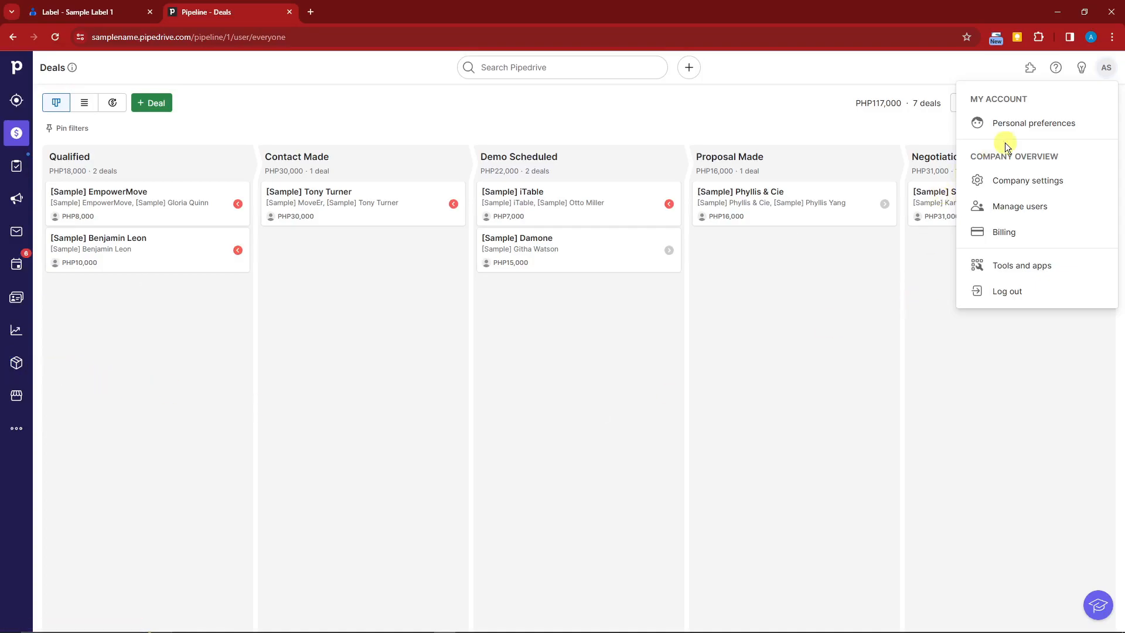
left_click(1013, 124)
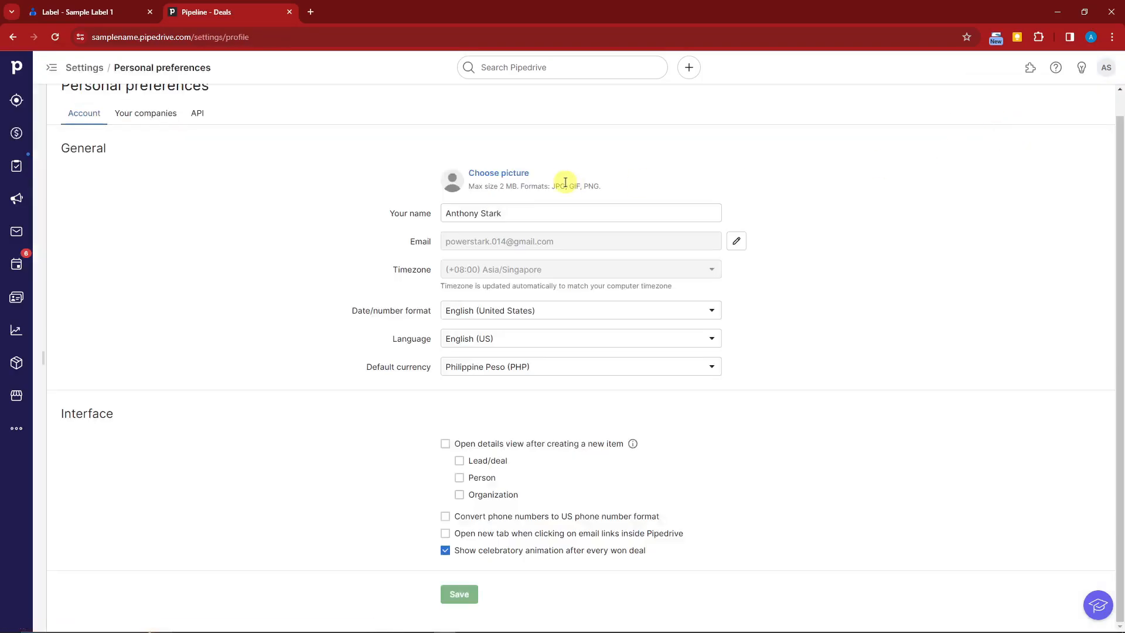
left_click(51, 68)
left_click(51, 69)
left_click(51, 69)
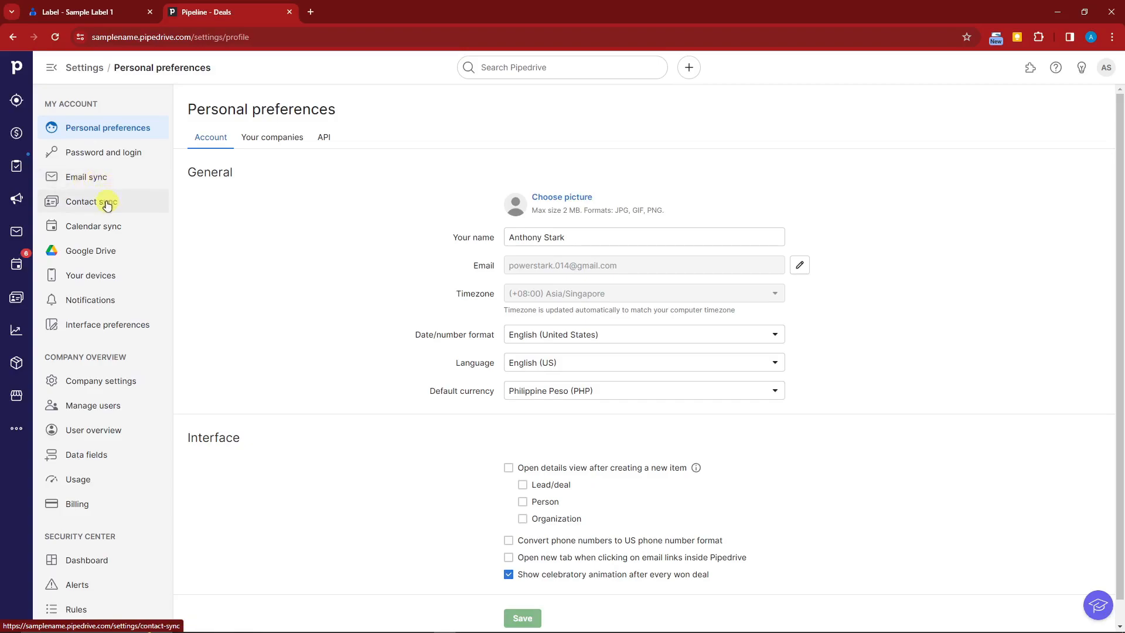
scroll(99, 321, "down", 1)
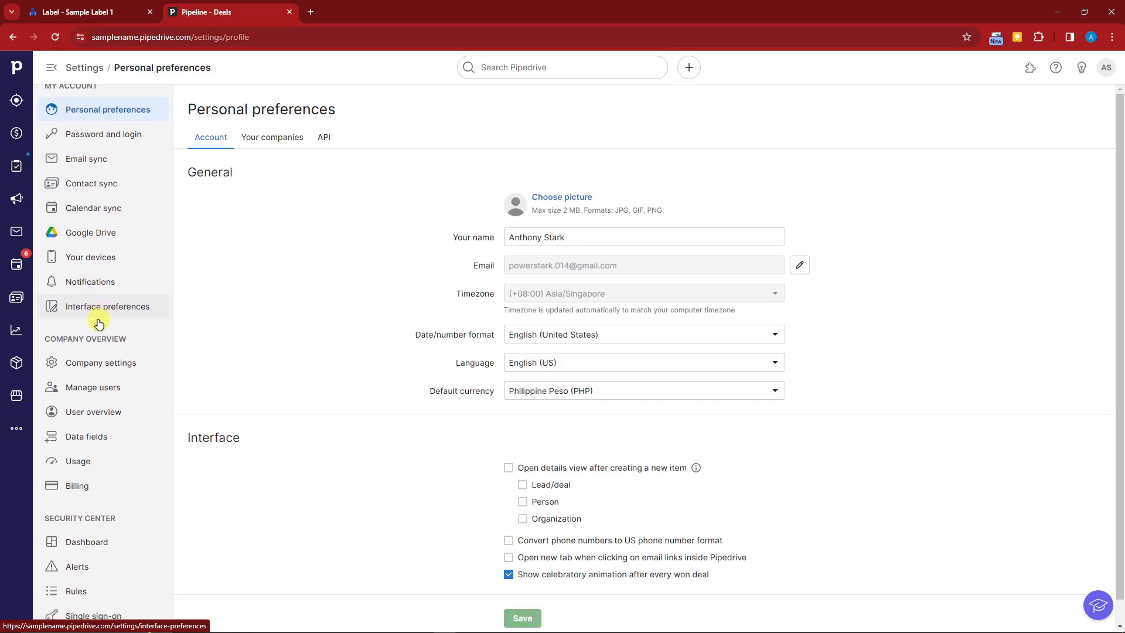
scroll(109, 478, "up", 1)
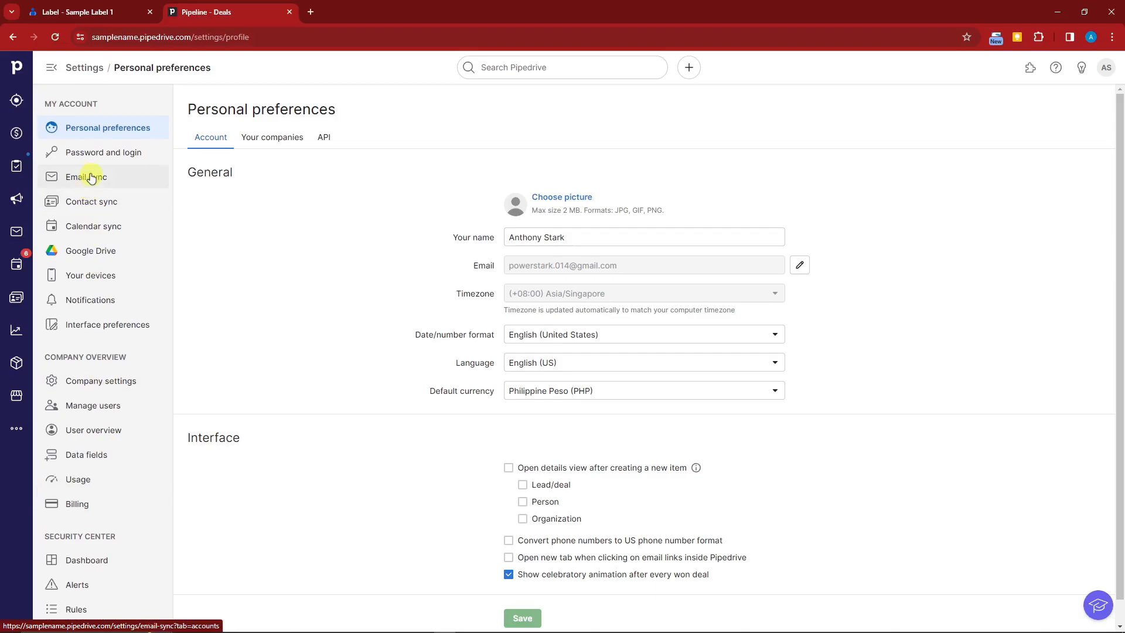
left_click(102, 209)
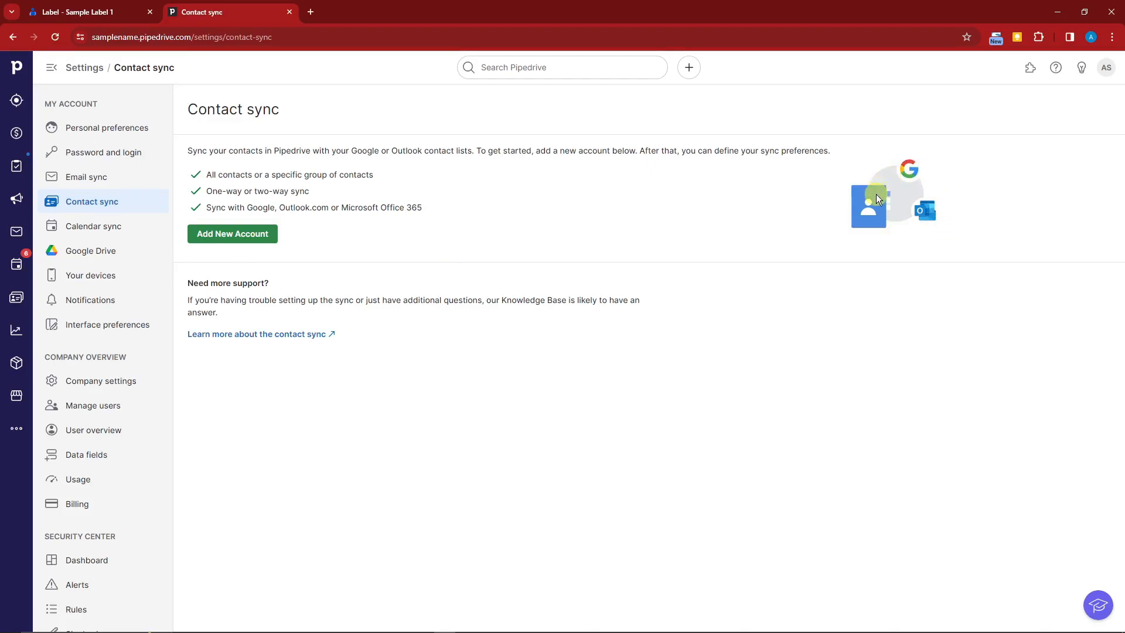
Add a new contact sync account using the Google account's email address and continue.
left_click(241, 232)
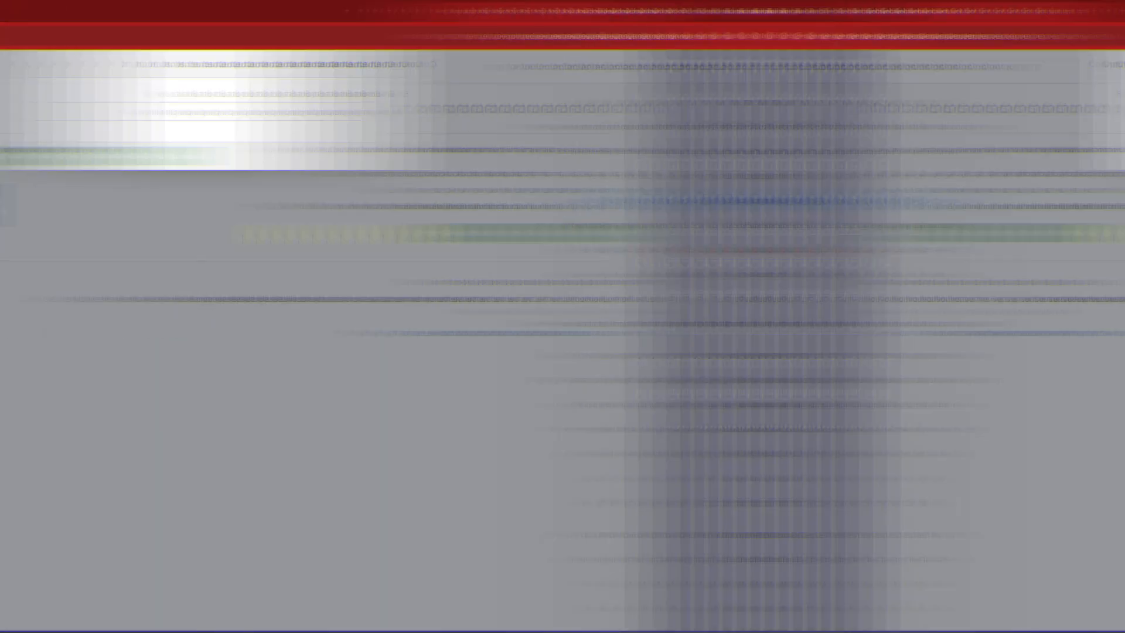
left_click(506, 114)
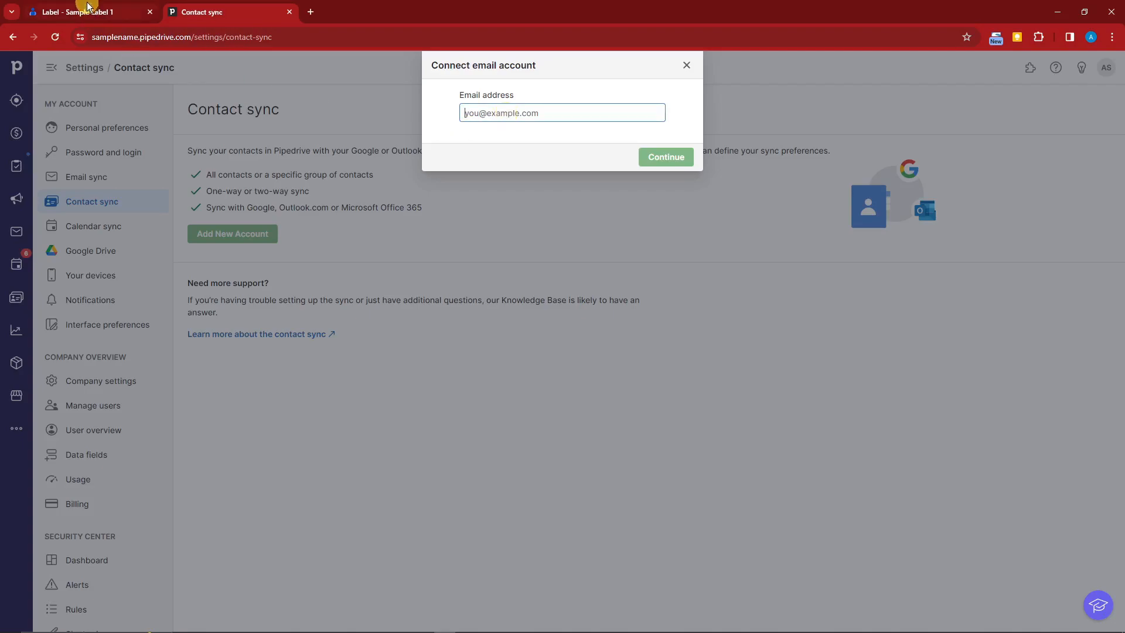
left_click(1091, 37)
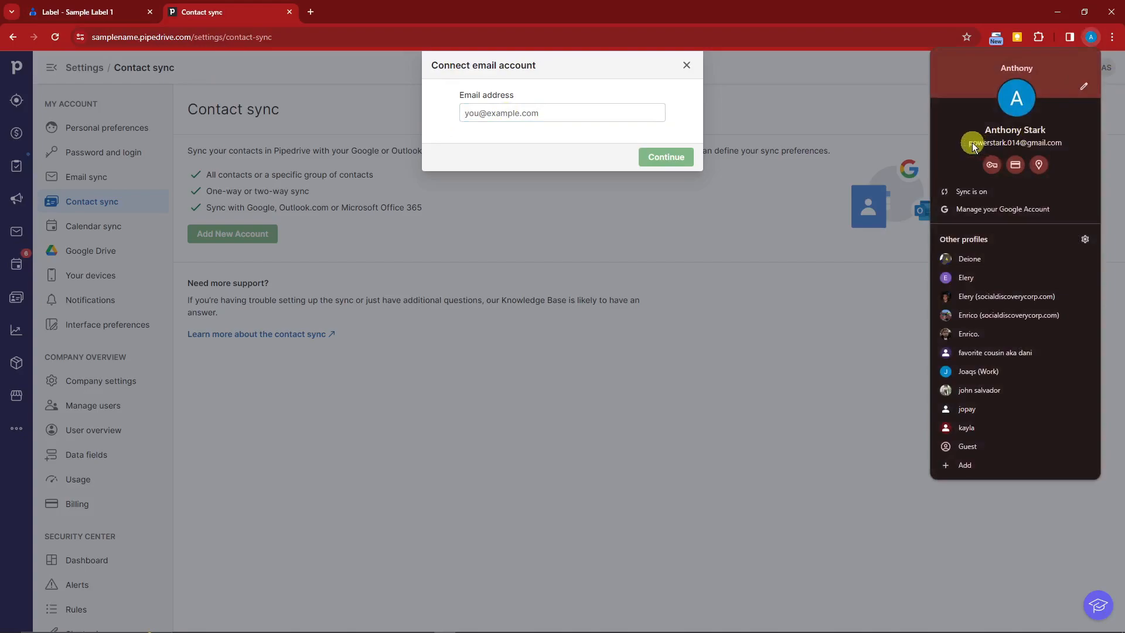
left_click(552, 116)
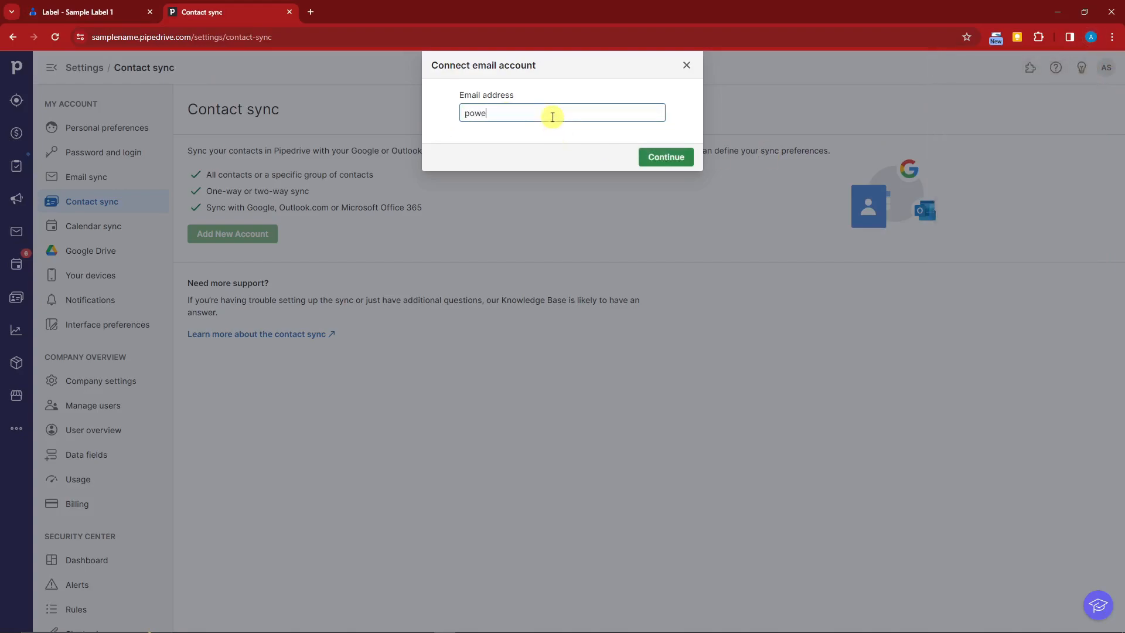
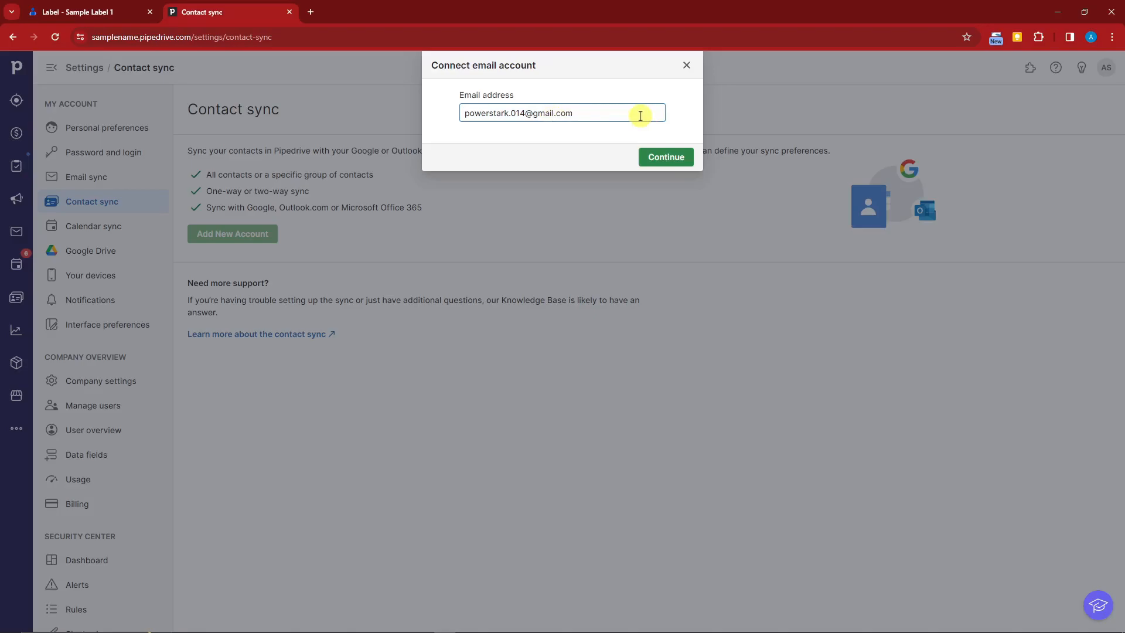
left_click(667, 157)
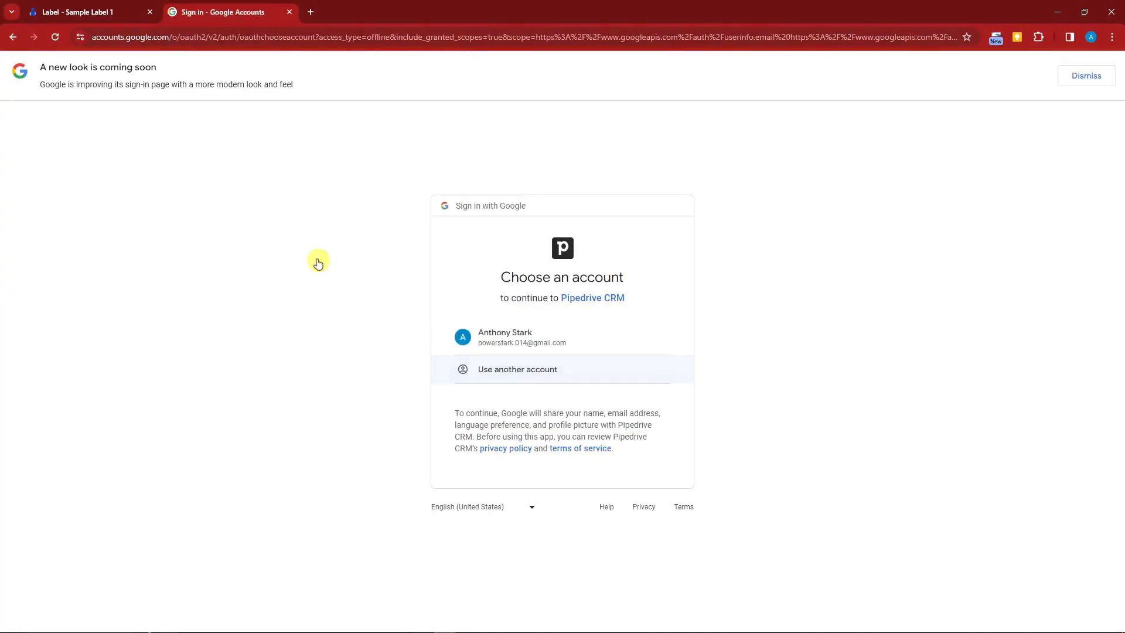
Dismiss the new-look notice, choose the listed Google account and grant Pipedrive CRM access.
left_click(1097, 77)
left_click(499, 348)
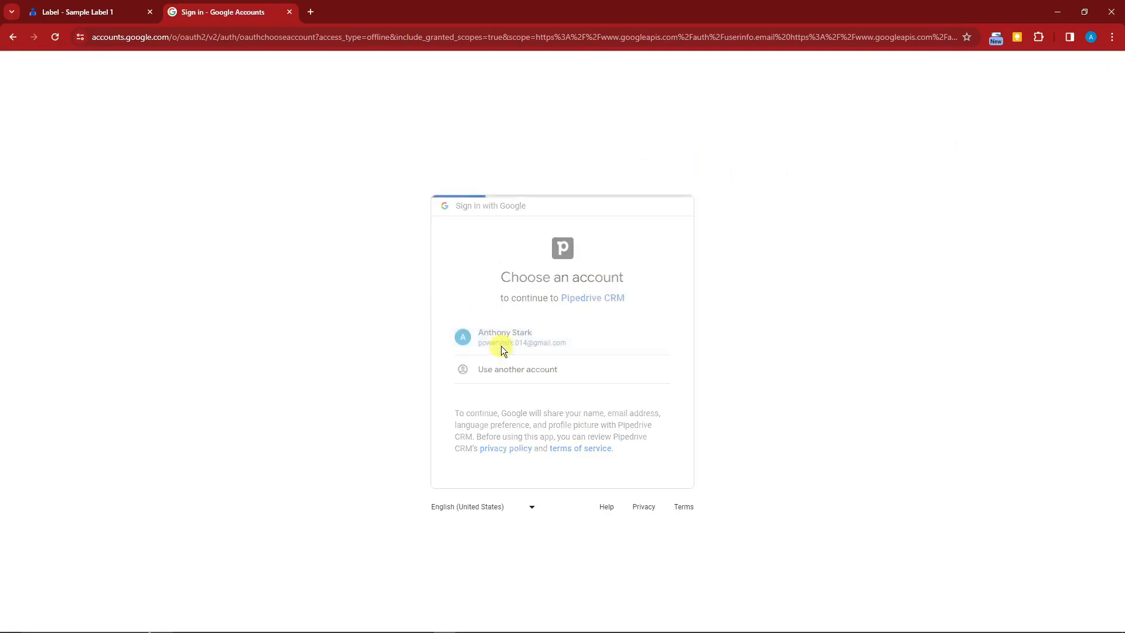
left_click(629, 435)
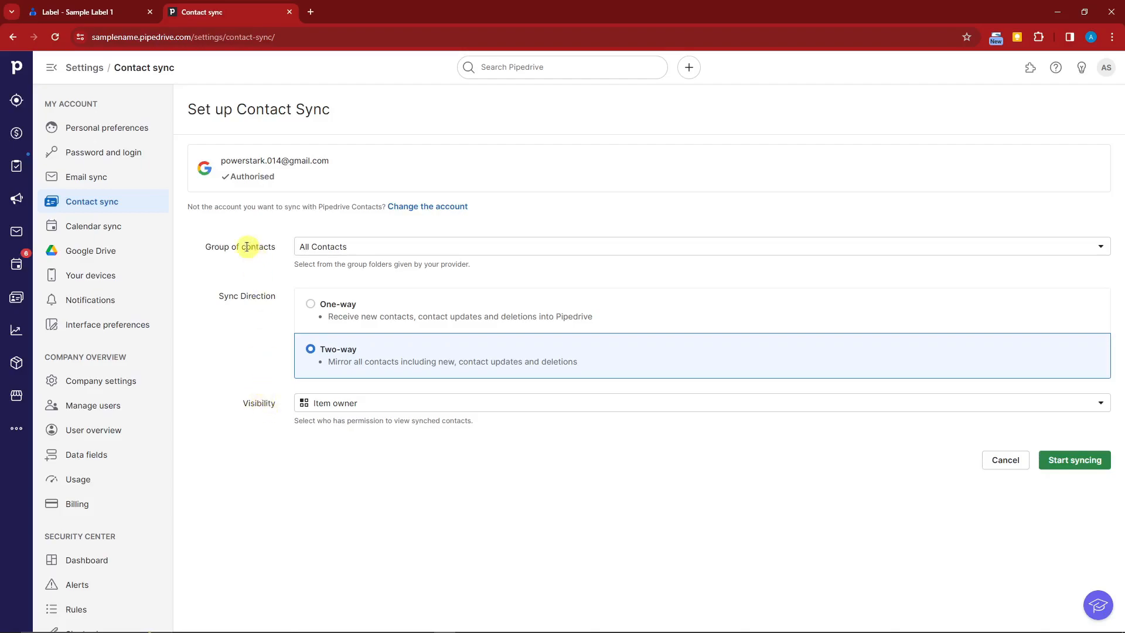
Choose Sample Label 1 as the group of contacts, keep Two-way, and start syncing.
left_click_drag(207, 246, 252, 250)
left_click(274, 275)
left_click(1101, 248)
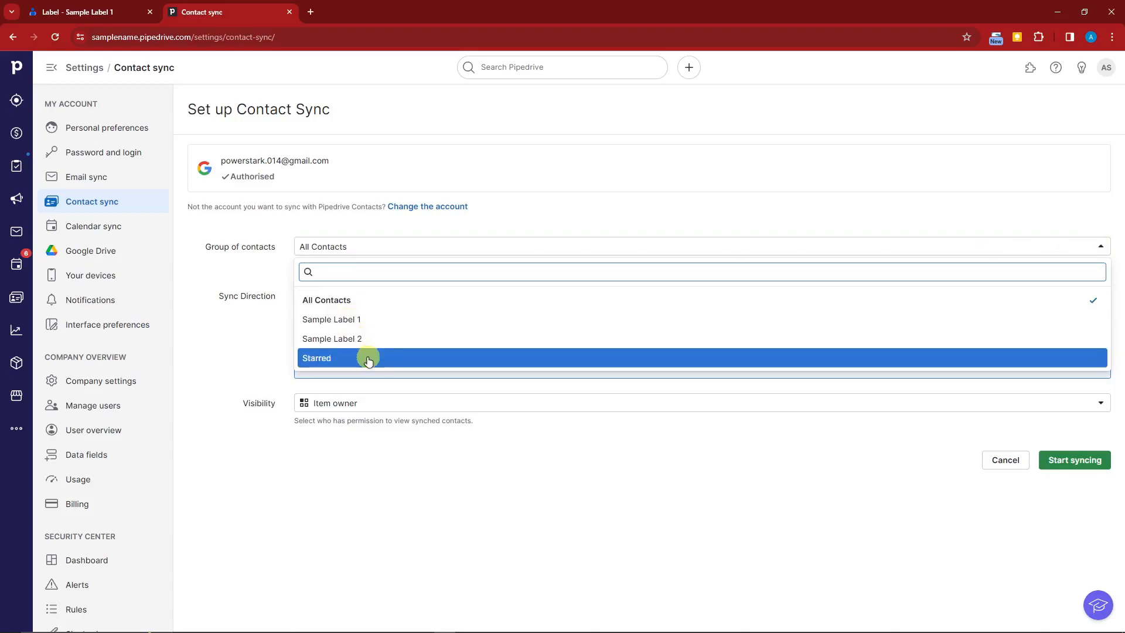
left_click(234, 266)
left_click(387, 250)
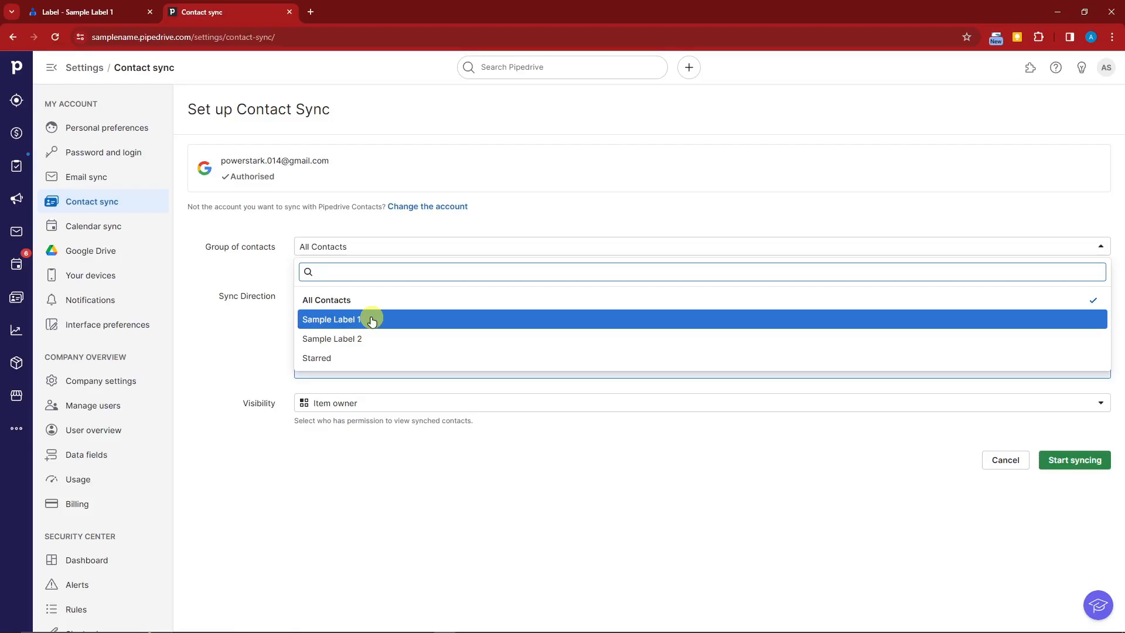
left_click(353, 323)
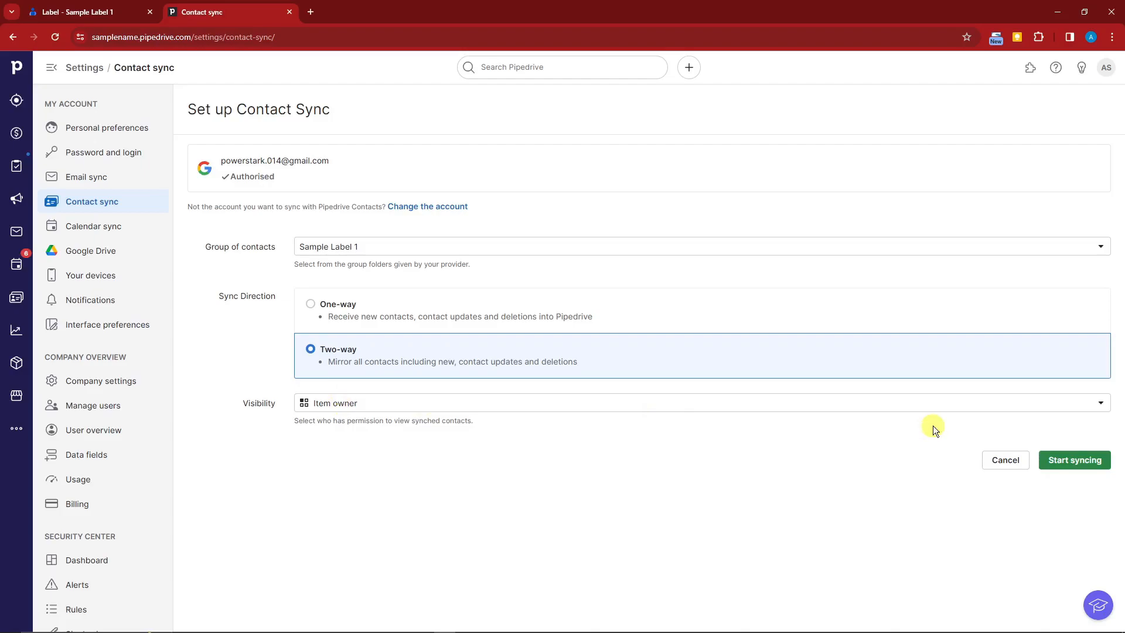
left_click(1084, 460)
Confirm enabling contact sync, noting Google's 25000-contact maximum.
left_click(654, 392)
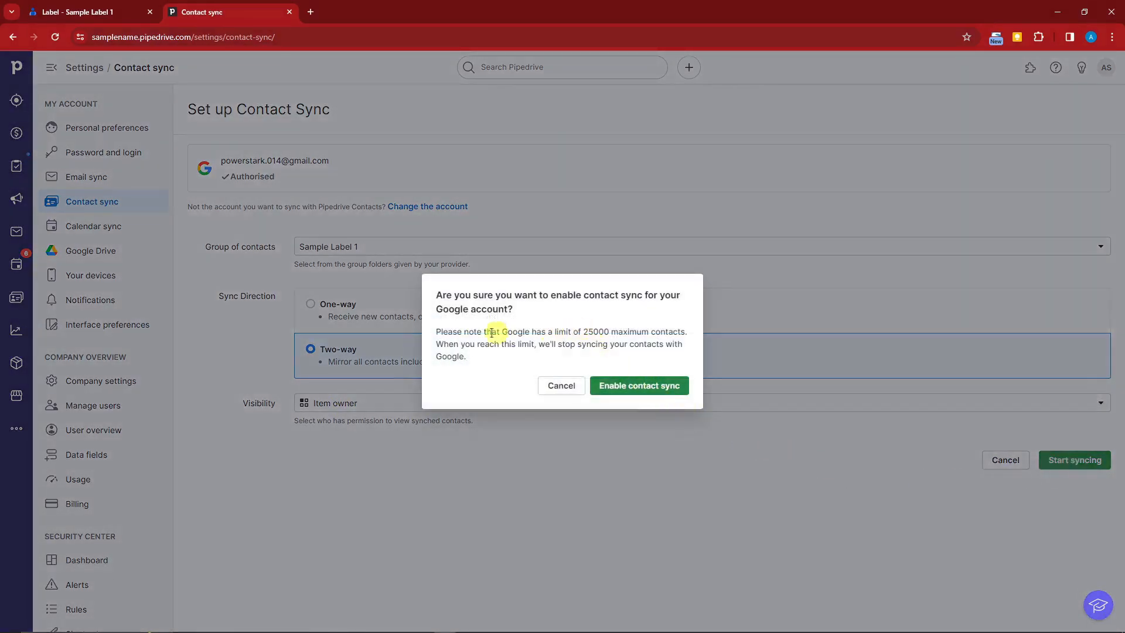
double_click(583, 331)
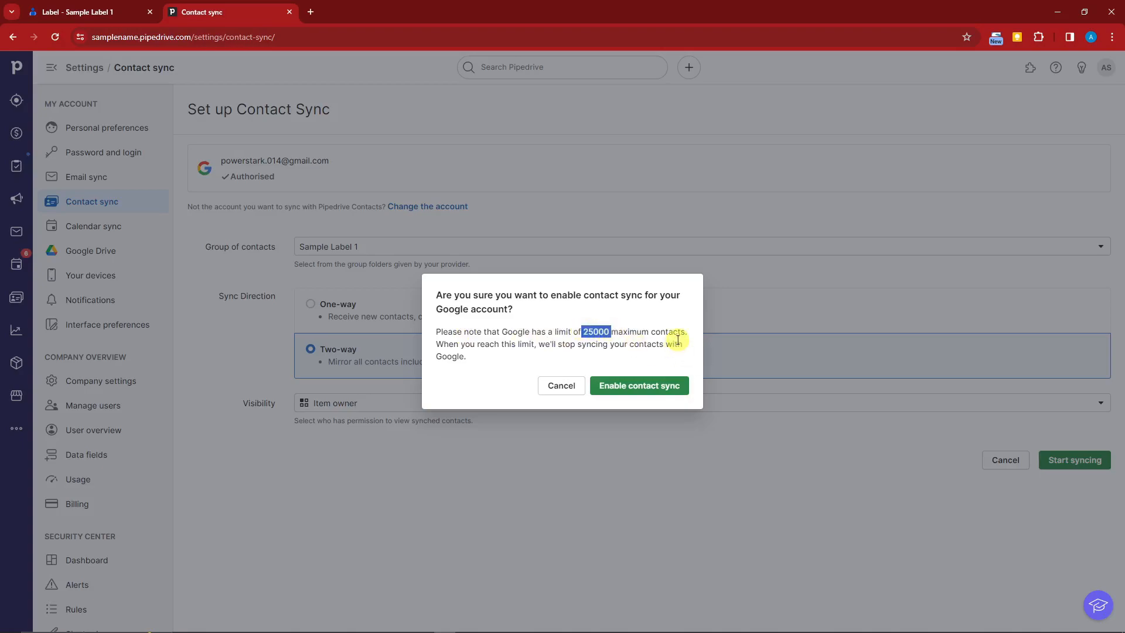
left_click(636, 346)
left_click_drag(584, 332, 610, 331)
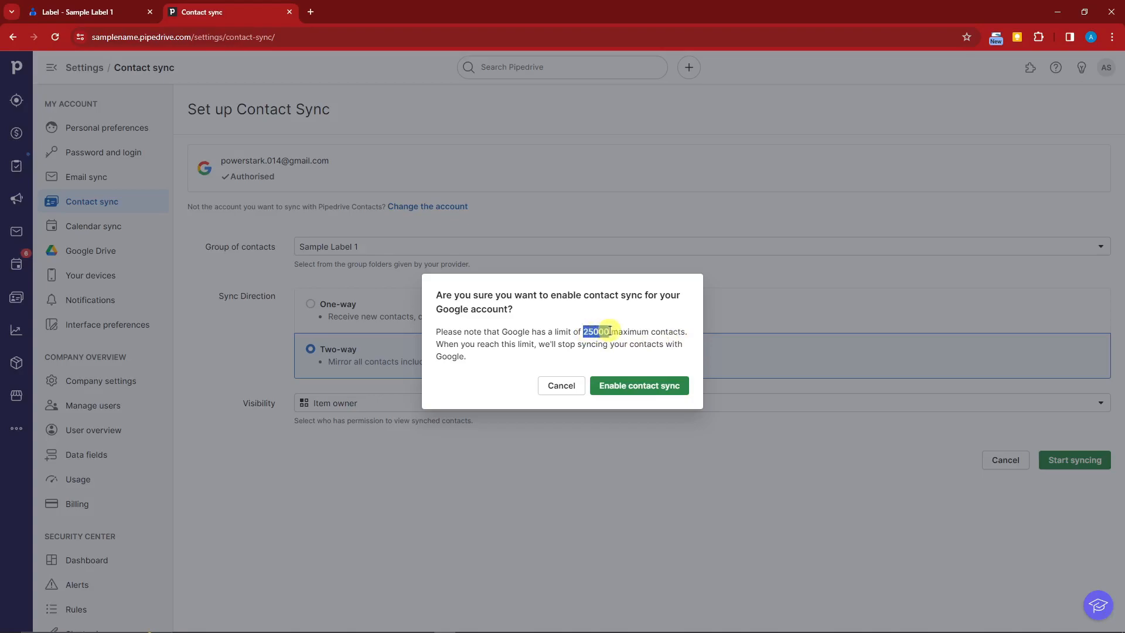
left_click(664, 385)
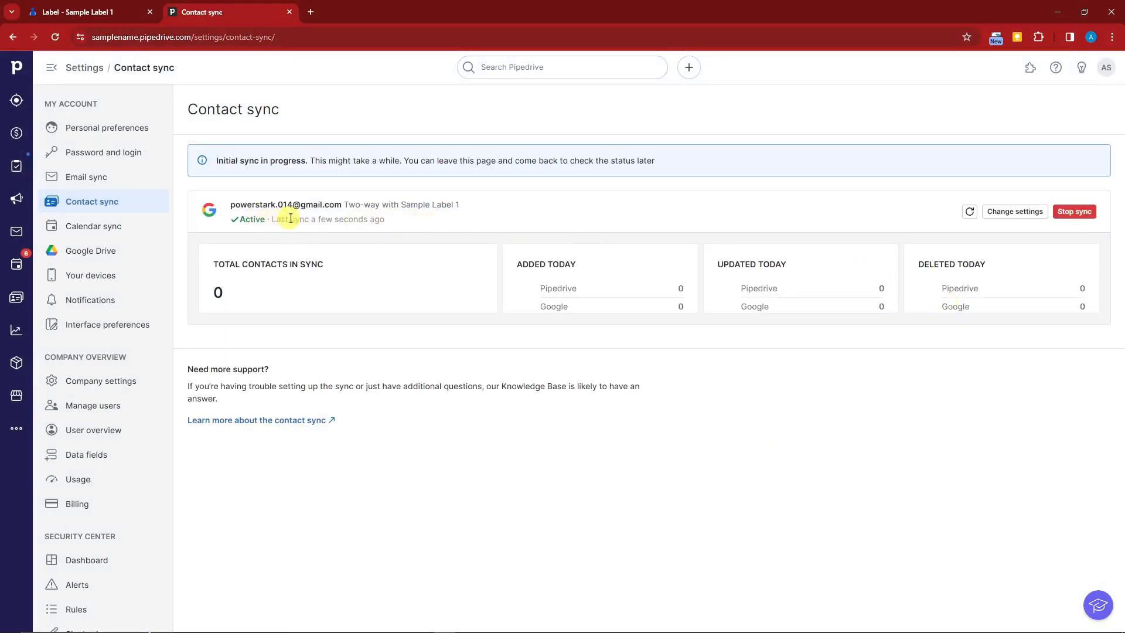
Review the sync status: 18 contacts in sync, 2 added from Pipedrive, 16 from Google.
left_click_drag(272, 219, 375, 219)
left_click(606, 228)
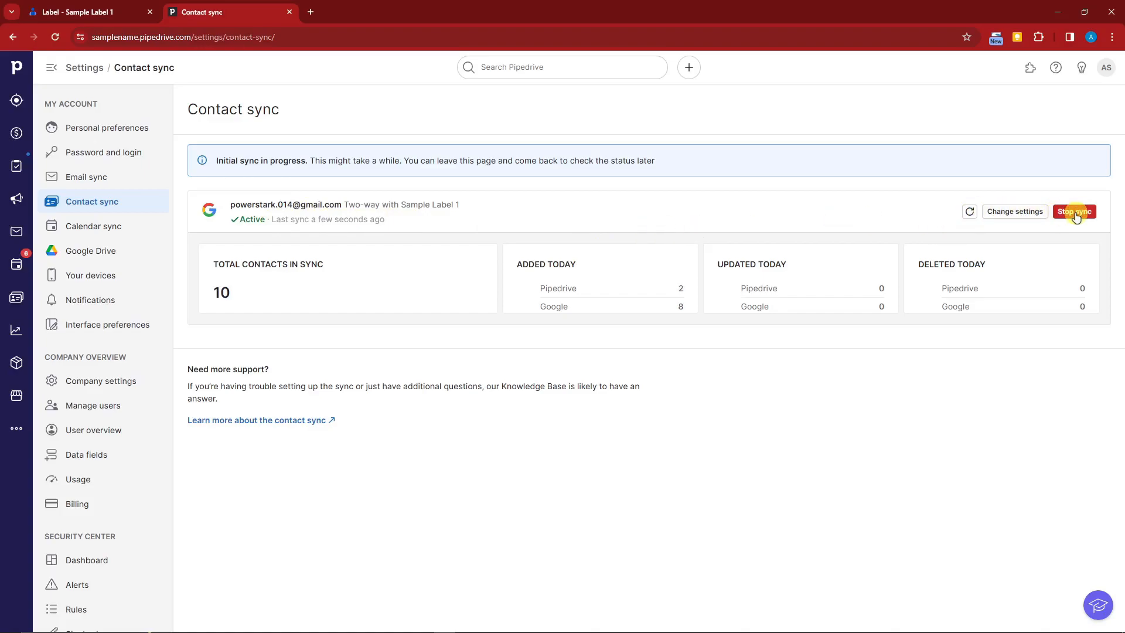
left_click_drag(212, 263, 322, 264)
left_click(298, 287)
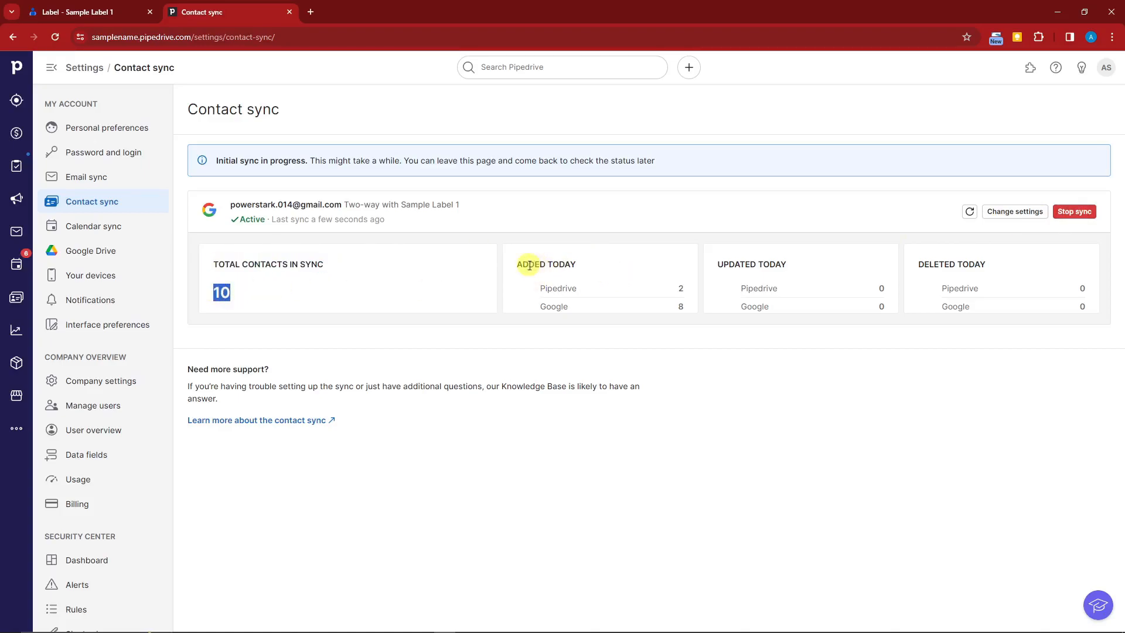
left_click_drag(545, 289, 581, 287)
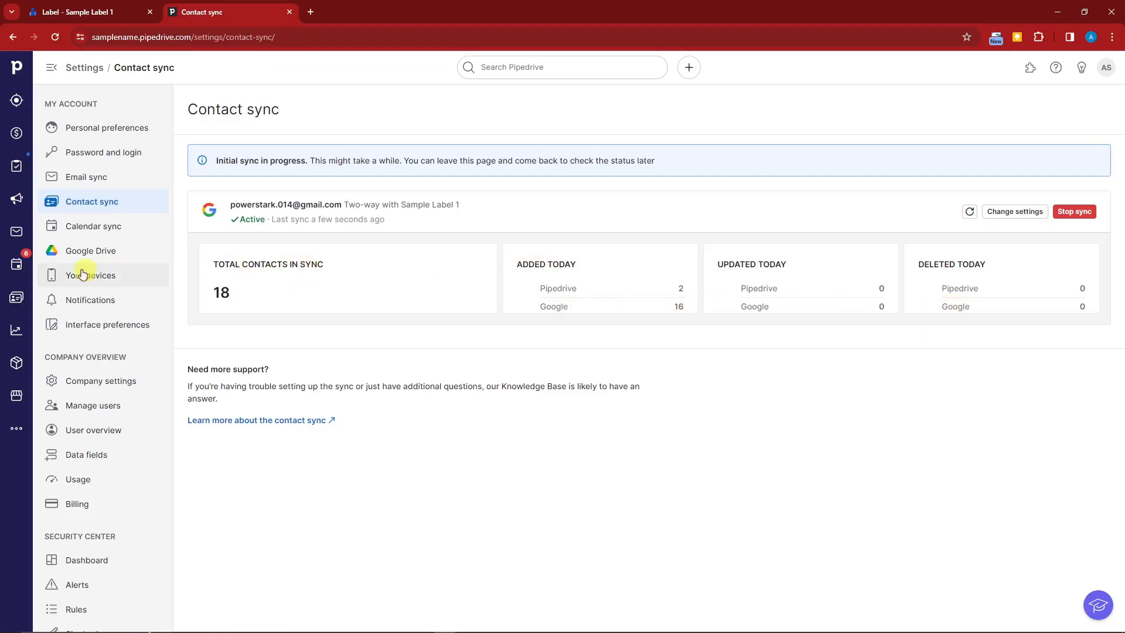
Open the People list of 20 people and dismiss the labelling onboarding tip.
left_click(14, 302)
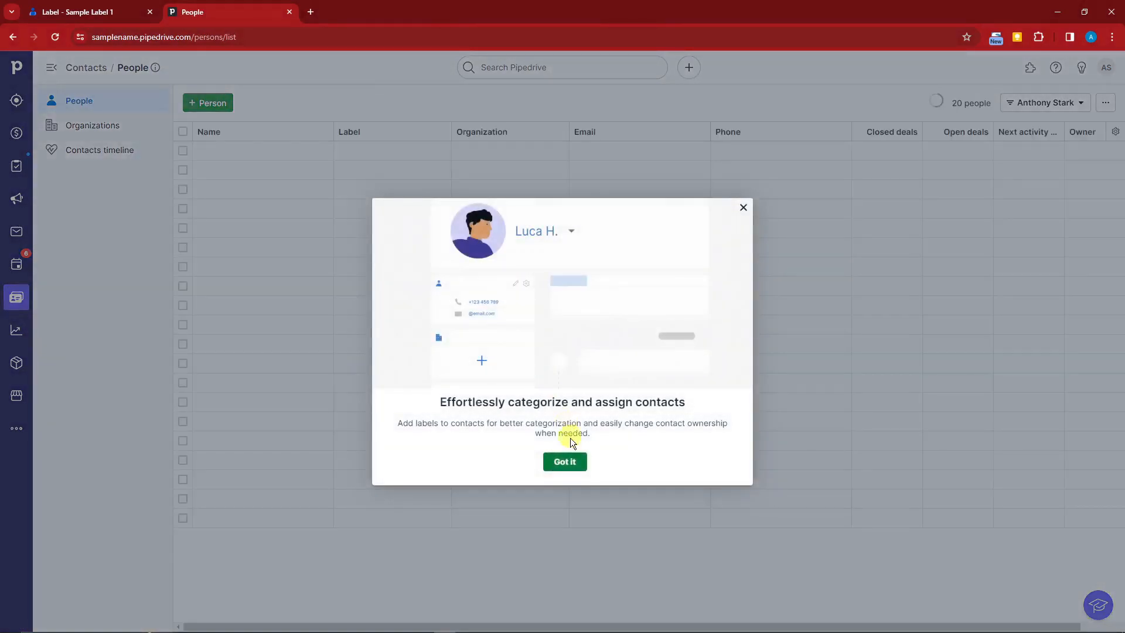
left_click(742, 208)
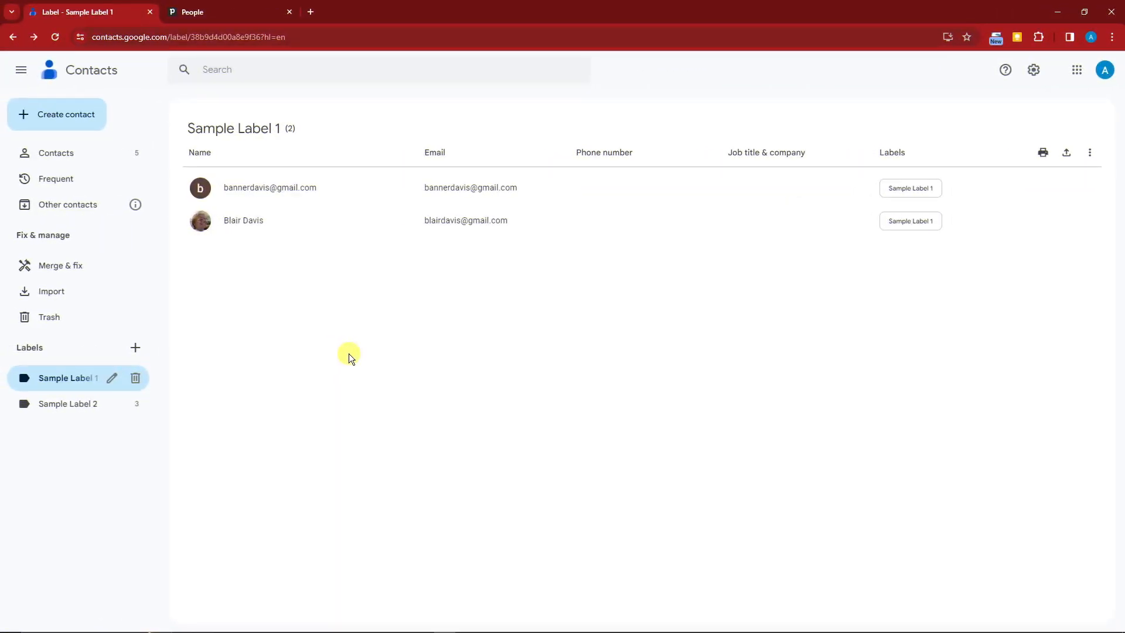
Create and save a Google contact with first name NEW and last name CONTACT.
left_click(89, 117)
left_click(97, 147)
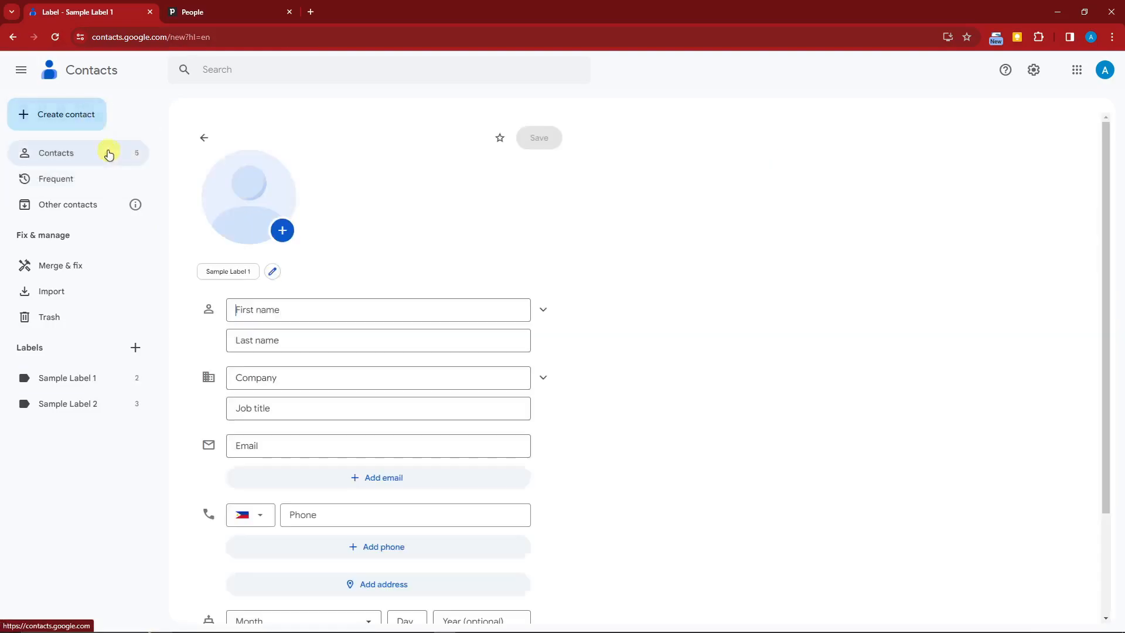
type("NEW")
key("Tab")
type("CONC")
key("BackSpace")
type("TACT")
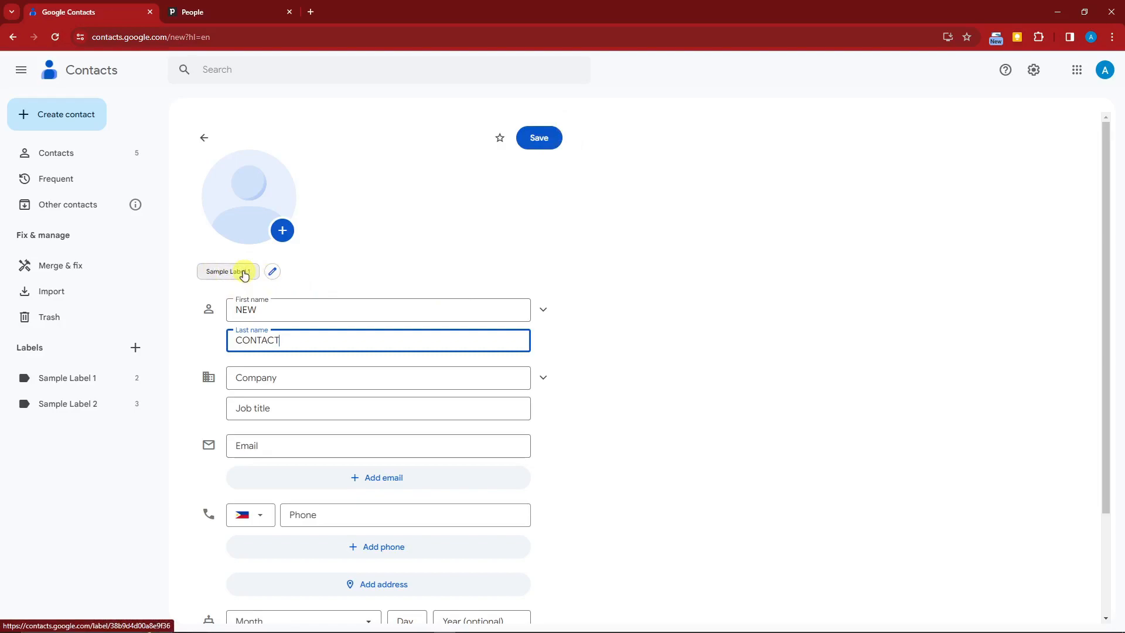
left_click(545, 138)
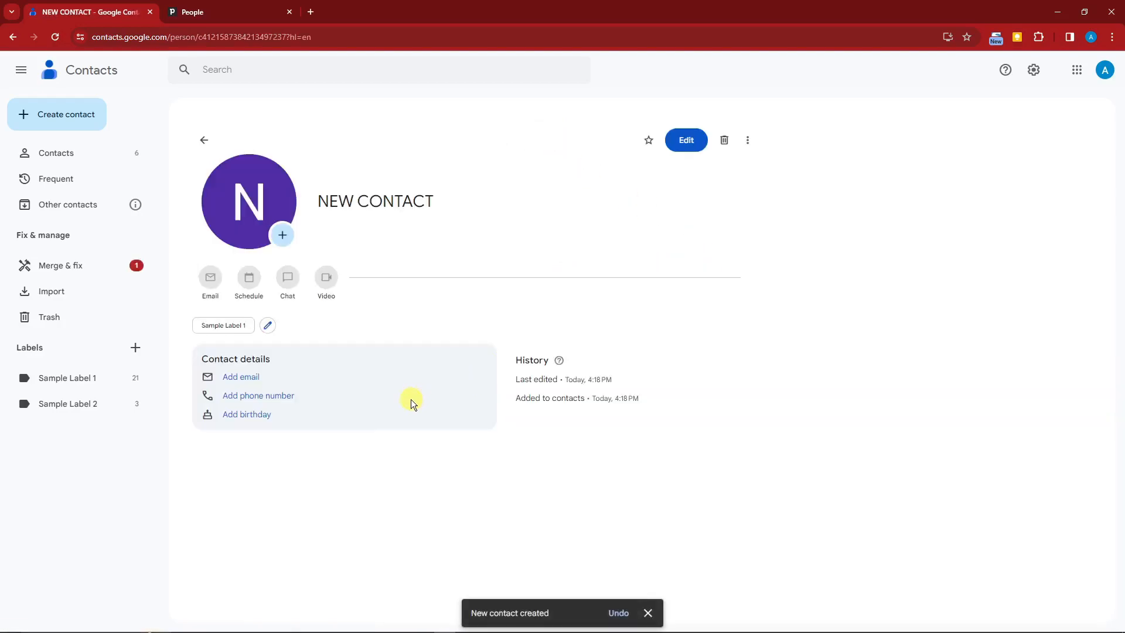
left_click(115, 270)
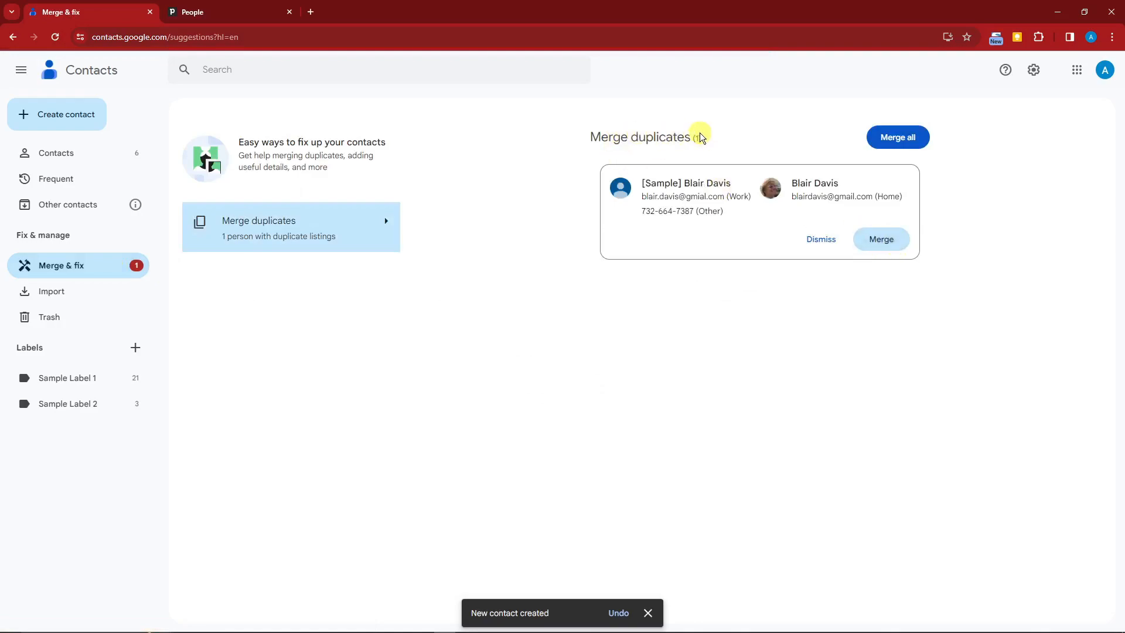
left_click(895, 246)
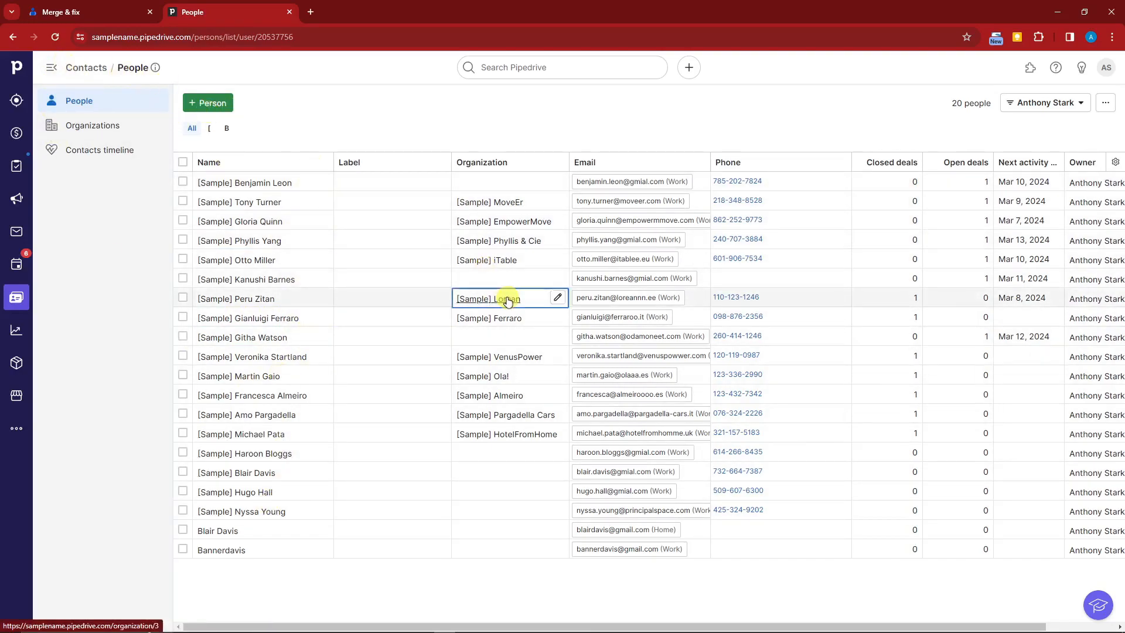
Reload People and re-save NEW CONTACT's name unchanged.
left_click(57, 36)
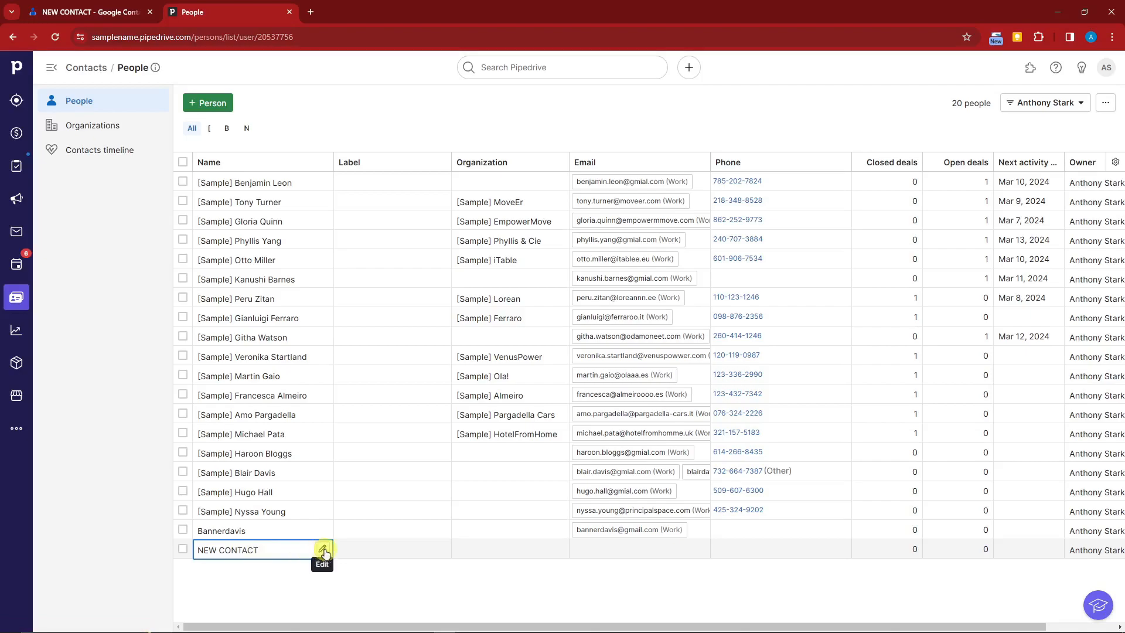
left_click(322, 549)
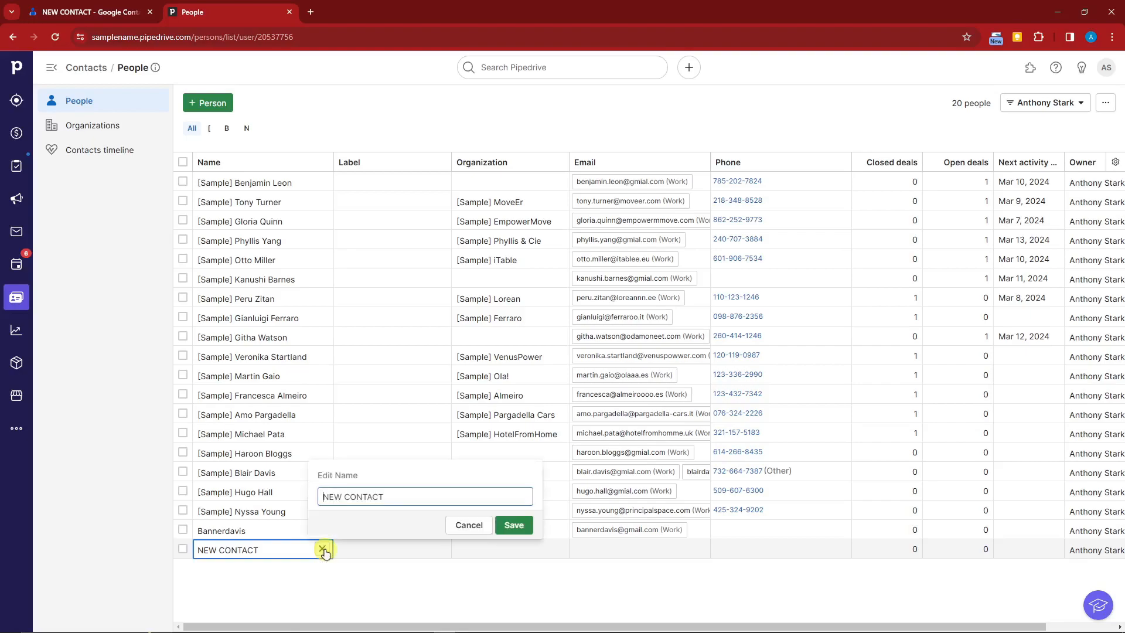
left_click(515, 525)
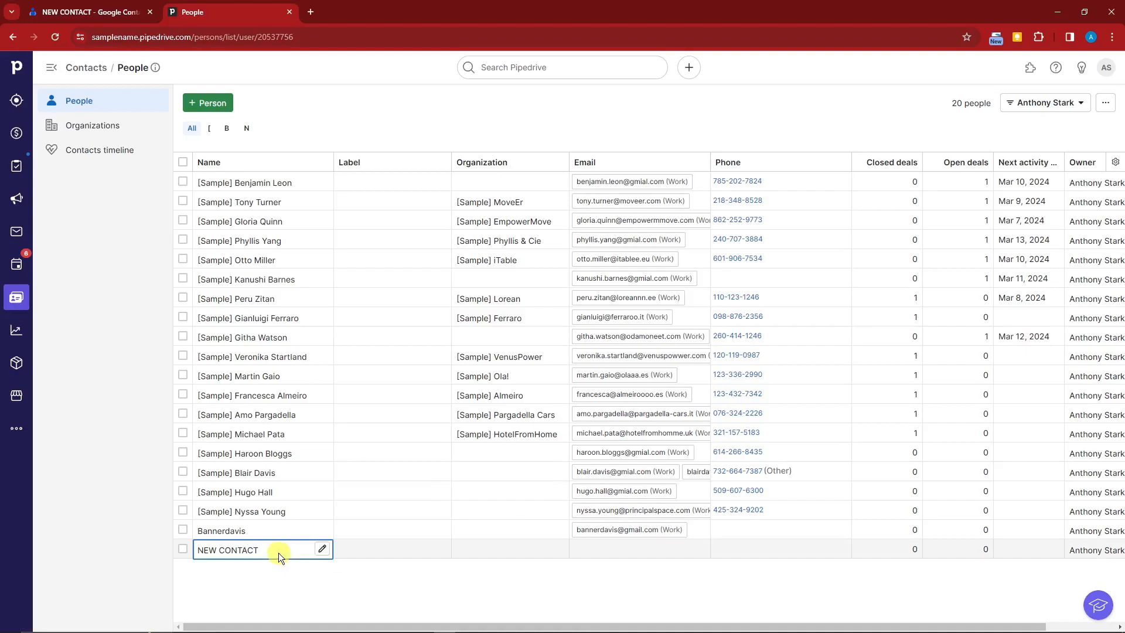
Open NEW CONTACT's person page showing first name NEW and last name CONTACT.
left_click(209, 550)
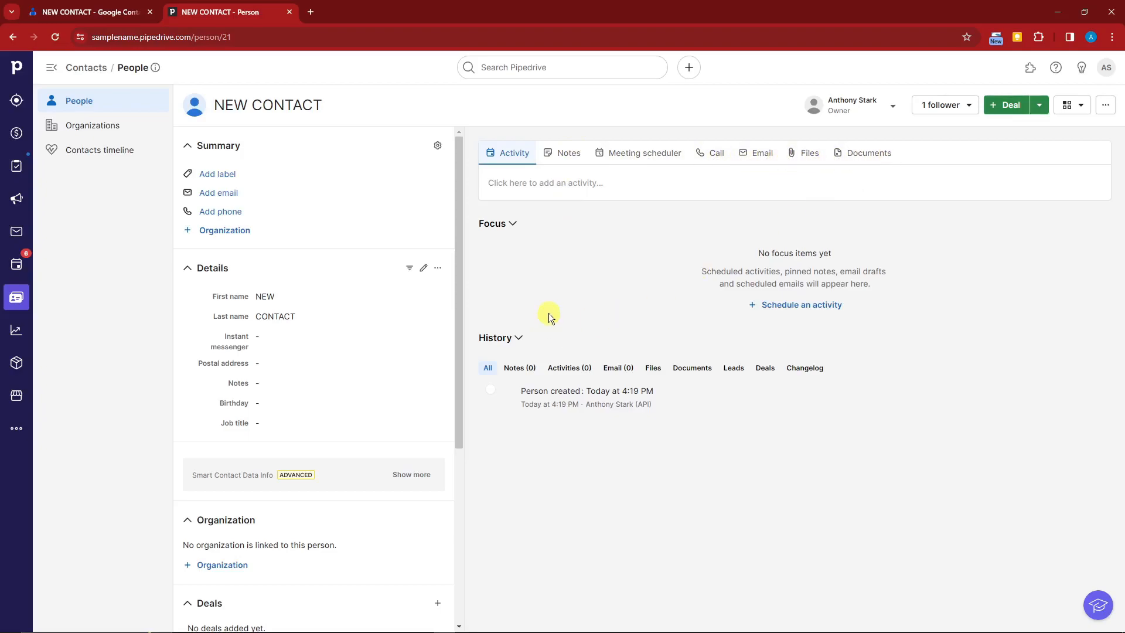
scroll(369, 226, "down", 2)
scroll(231, 410, "up", 2)
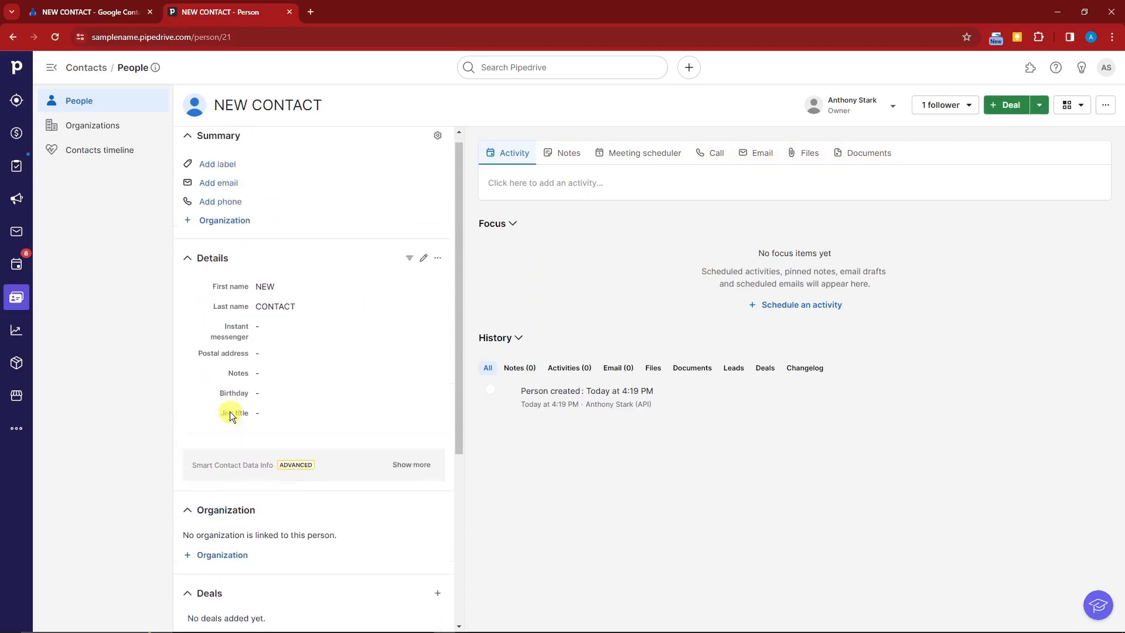
scroll(269, 389, "down", 3)
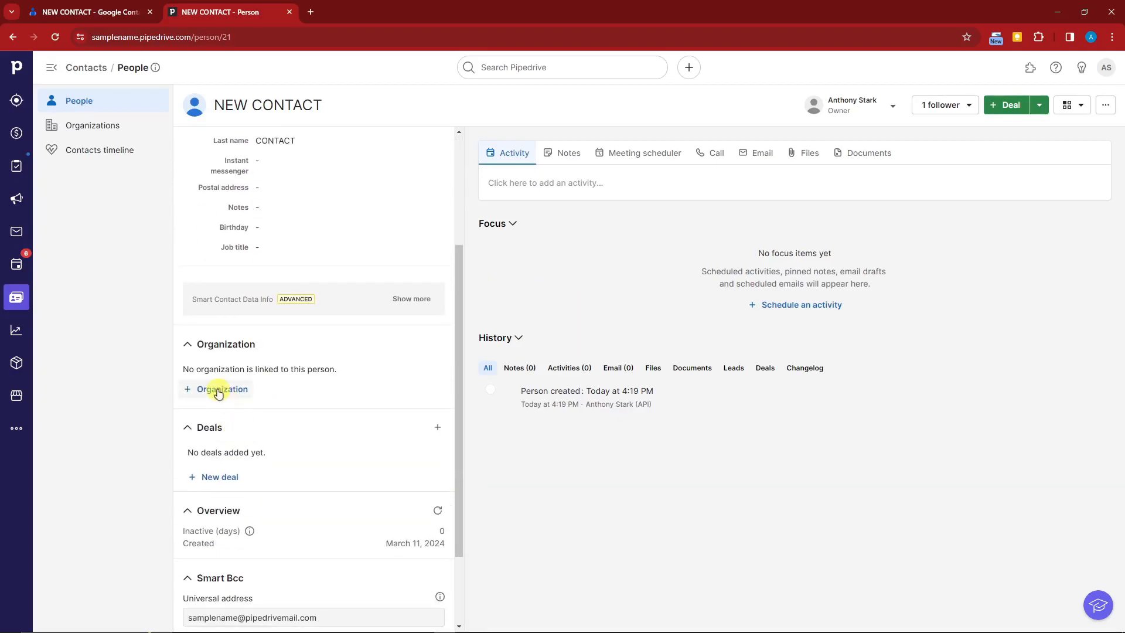
scroll(226, 504, "down", 2)
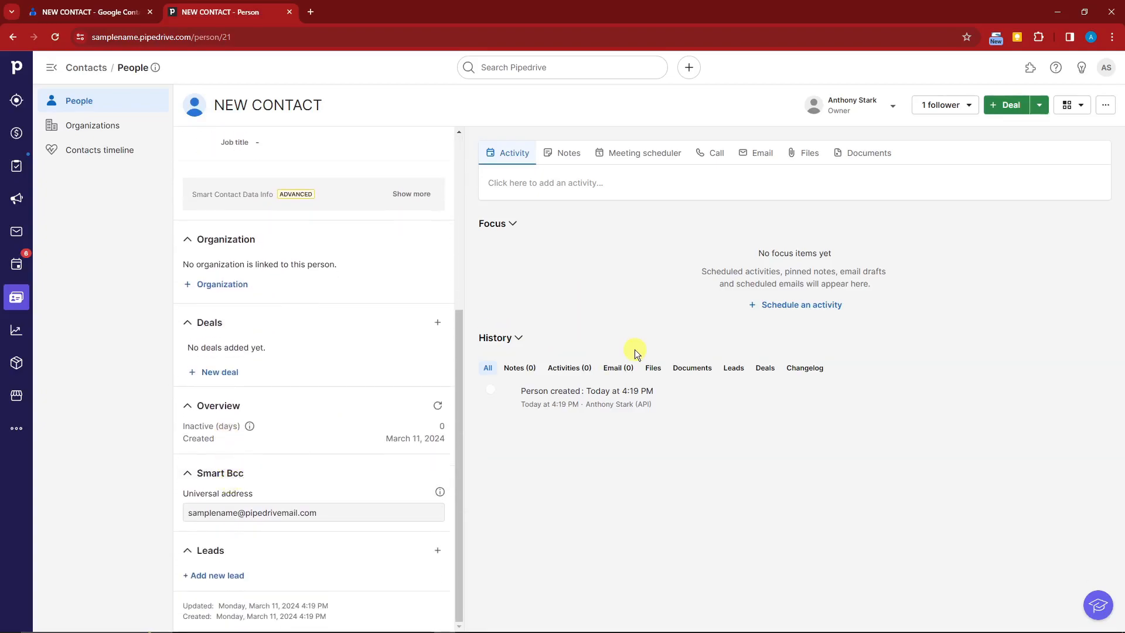
scroll(376, 375, "up", 5)
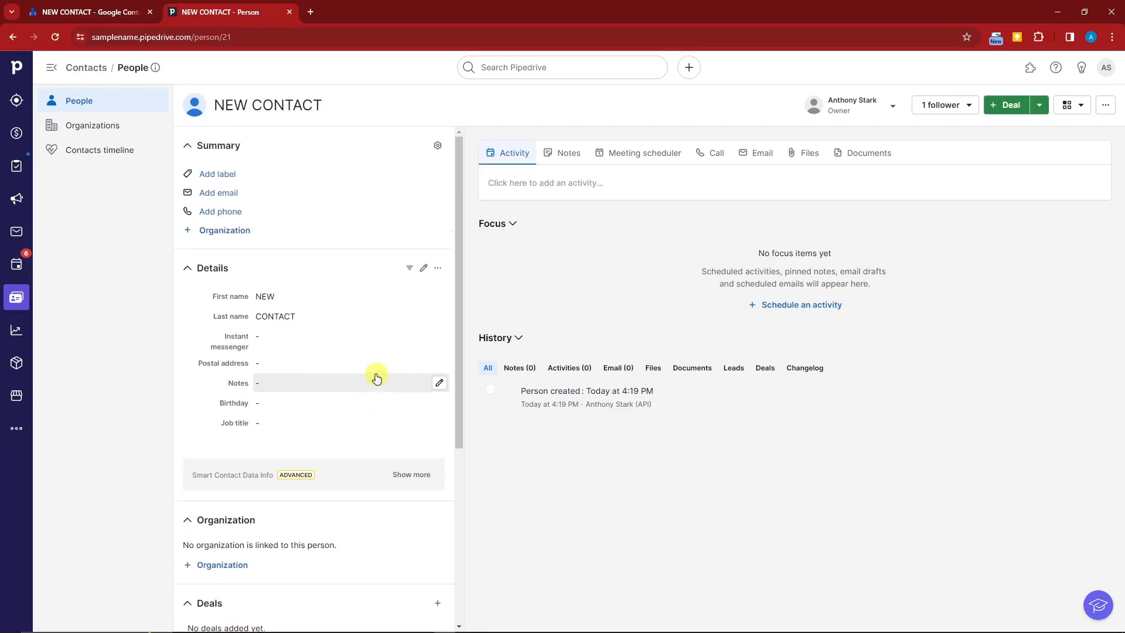